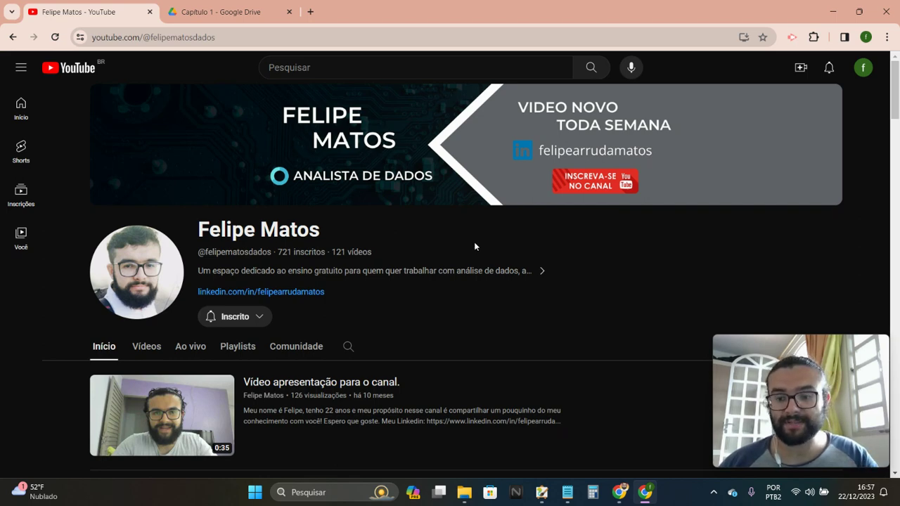
Scroll through the exercise to the diagonal-matrix question, then bring up the MyPaint canvas
scroll(474, 246, "down", 3)
scroll(473, 247, "down", 5)
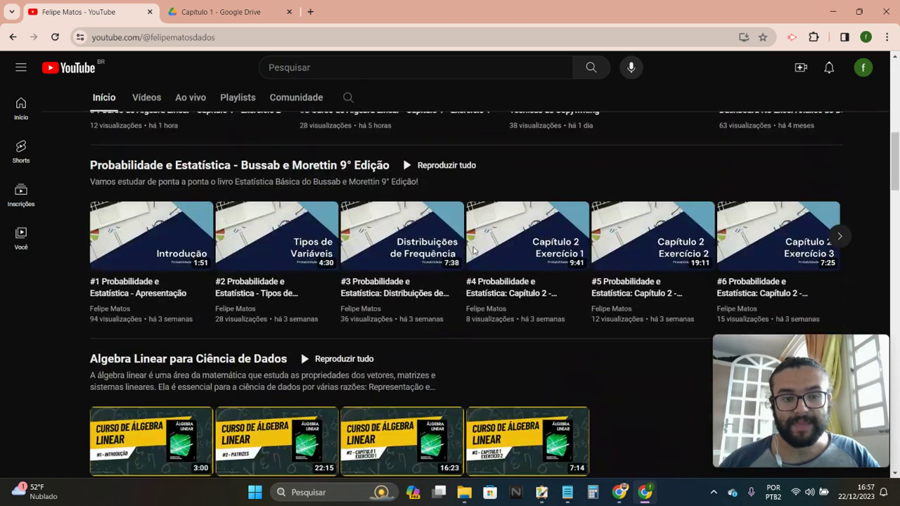
scroll(473, 251, "down", 1)
scroll(264, 207, "up", 3)
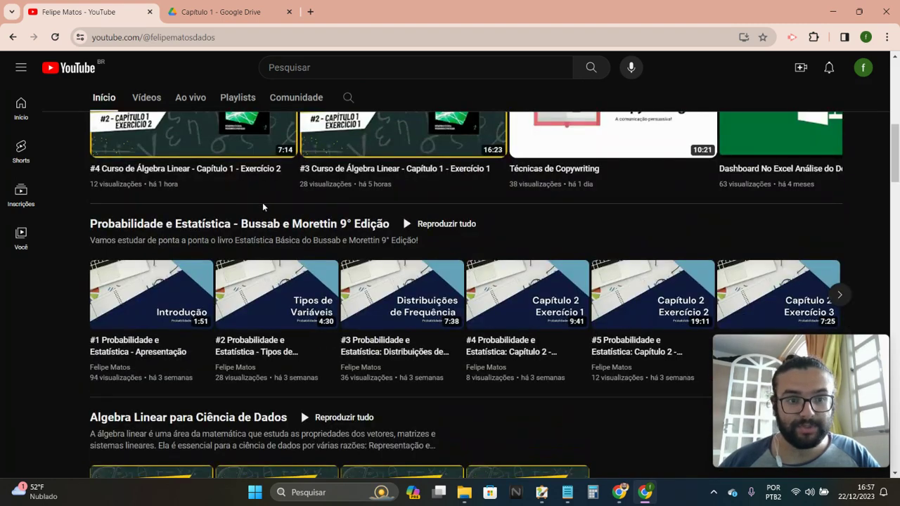
scroll(262, 206, "down", 3)
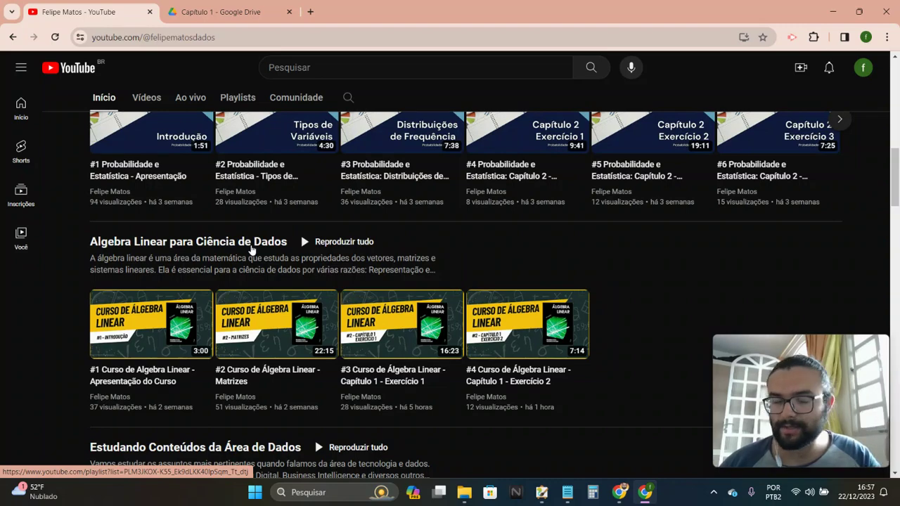
scroll(614, 280, "down", 3)
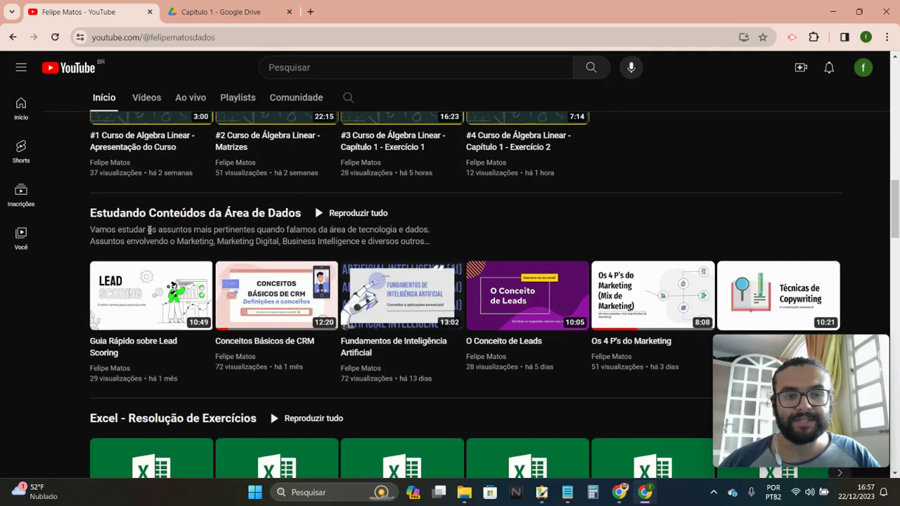
scroll(520, 199, "down", 1)
scroll(492, 205, "down", 2)
scroll(436, 200, "down", 2)
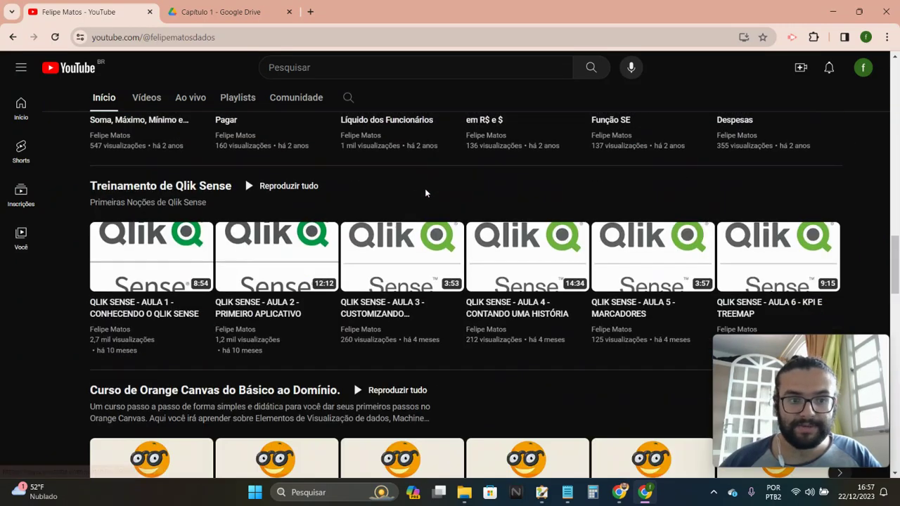
scroll(399, 198, "down", 3)
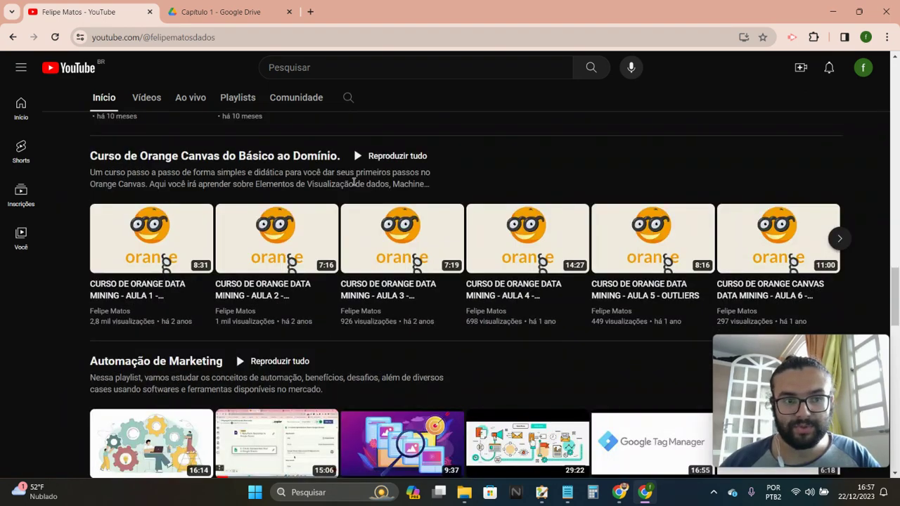
scroll(315, 251, "down", 1)
scroll(297, 241, "down", 2)
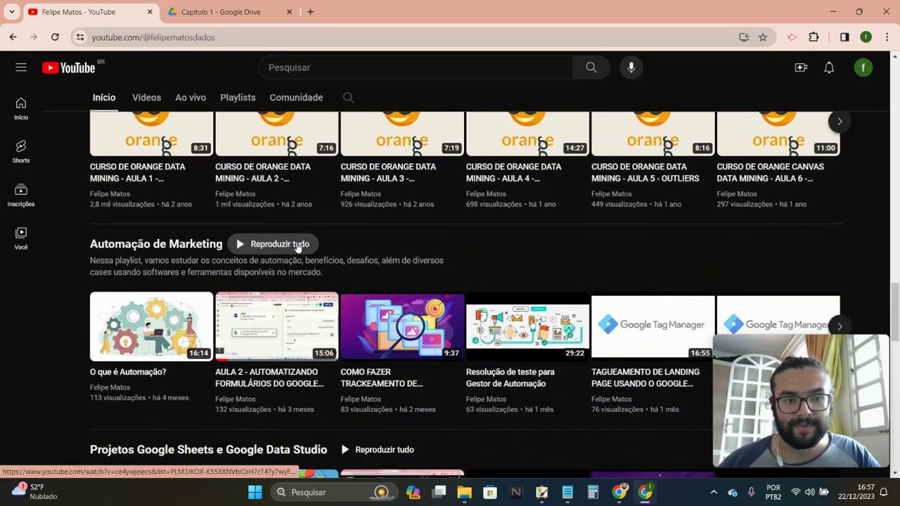
scroll(299, 248, "down", 3)
scroll(298, 246, "down", 3)
scroll(302, 252, "down", 3)
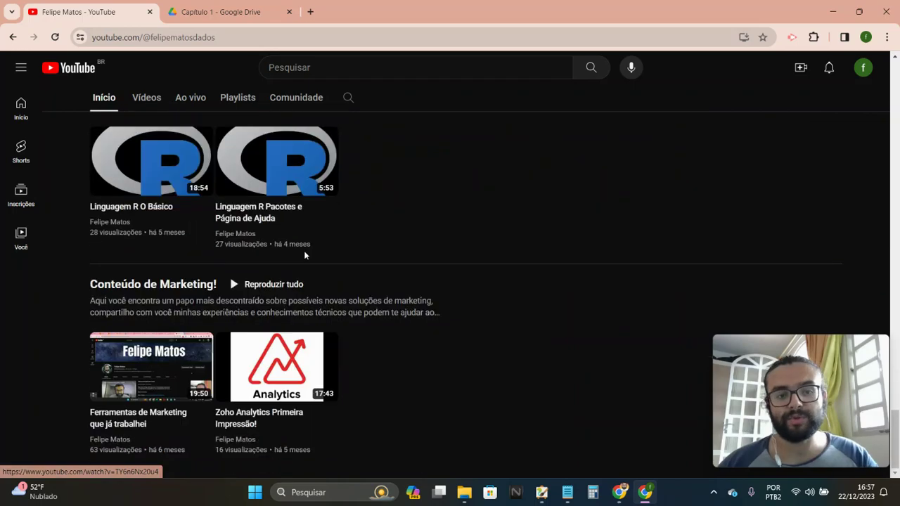
scroll(304, 252, "up", 5)
scroll(304, 253, "up", 7)
scroll(304, 255, "up", 5)
scroll(304, 255, "up", 5)
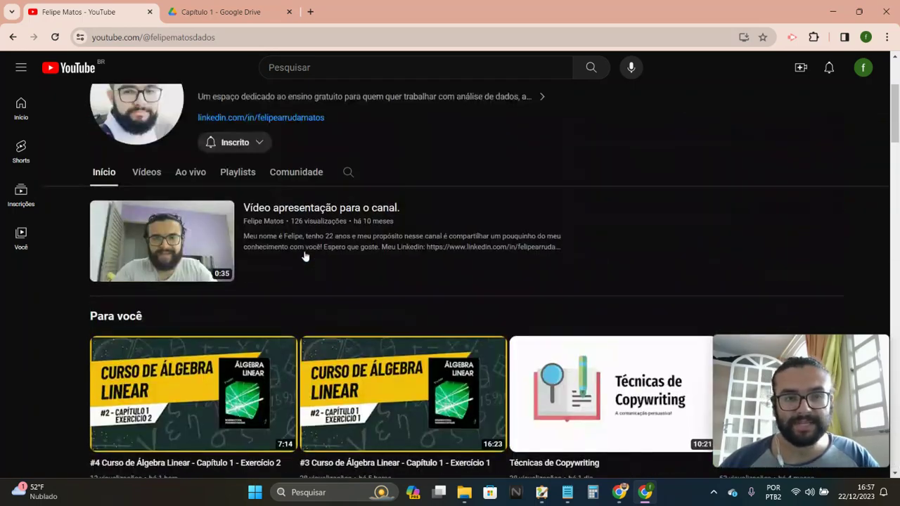
scroll(303, 255, "up", 3)
scroll(376, 290, "down", 2)
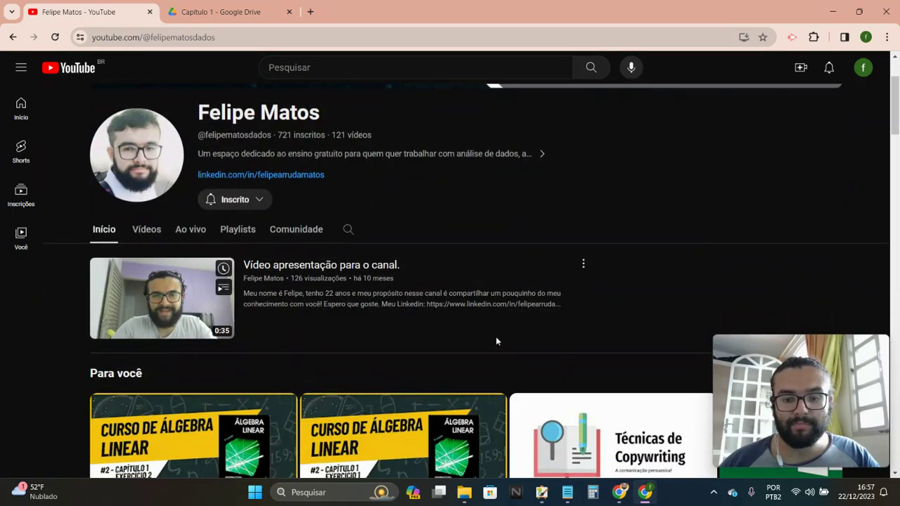
left_click(541, 492)
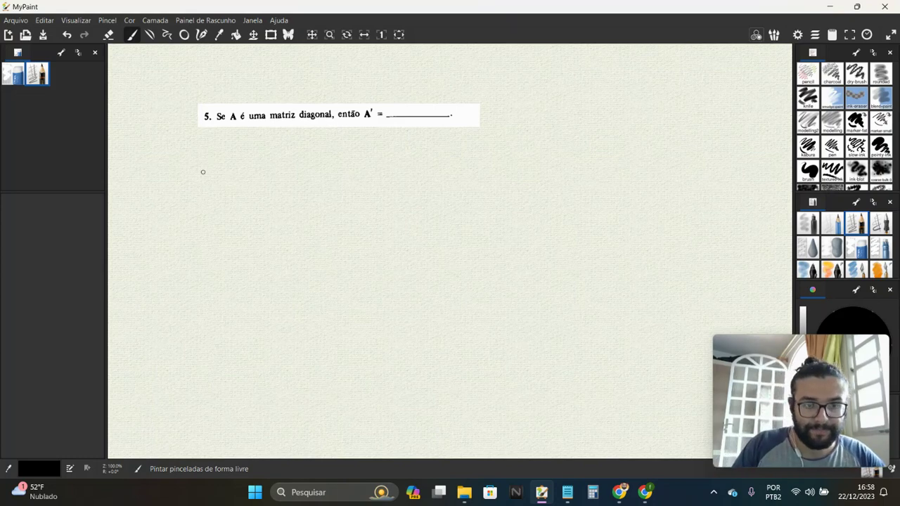
Handwrite '1) aij = 0 onde i ≠ j.' beneath question 5
mouse_move(213, 144)
left_mouse_down()
mouse_move(211, 164)
mouse_move(244, 158)
mouse_move(239, 177)
left_mouse_up()
left_click(239, 148)
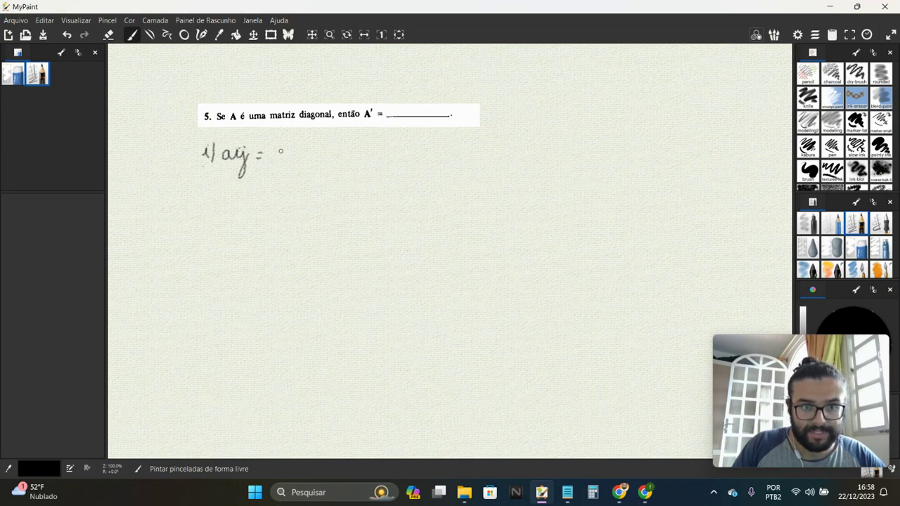
left_click_drag(280, 151, 320, 156)
mouse_move(326, 150)
left_mouse_down()
mouse_move(372, 179)
mouse_move(388, 146)
left_mouse_up()
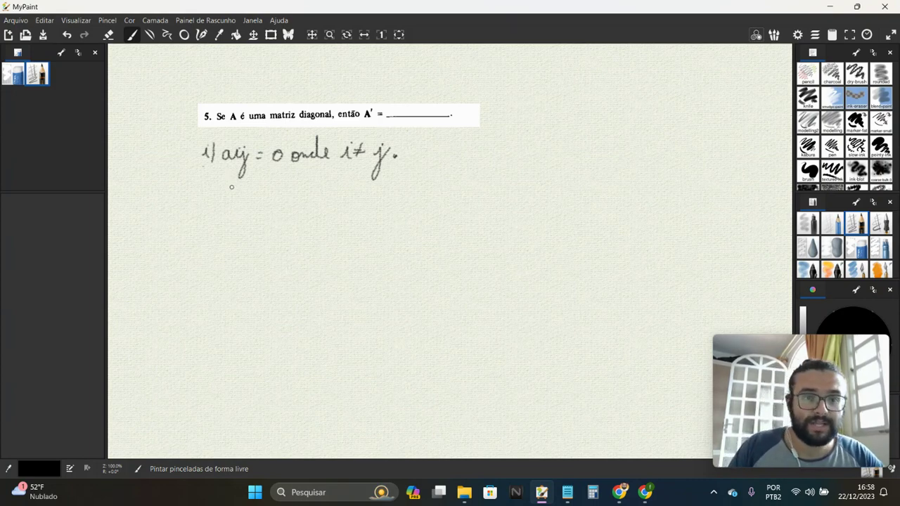
Handwrite 'A =' with bracketed matrix [4 0 0; 0 -1 0; 0 0 3], undoing and redrawing botched zeros
mouse_move(202, 211)
left_mouse_down()
mouse_move(218, 209)
mouse_move(270, 240)
left_mouse_up()
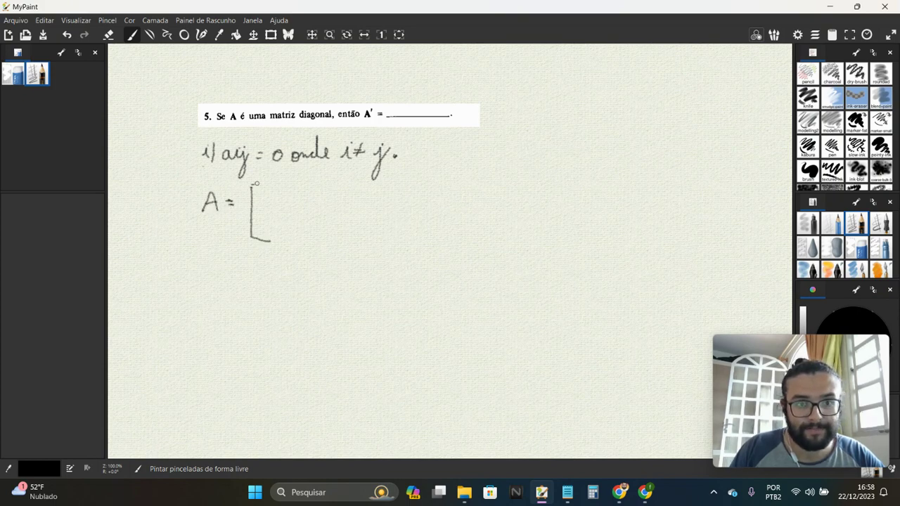
left_click_drag(251, 182, 266, 181)
left_click_drag(277, 219, 277, 220)
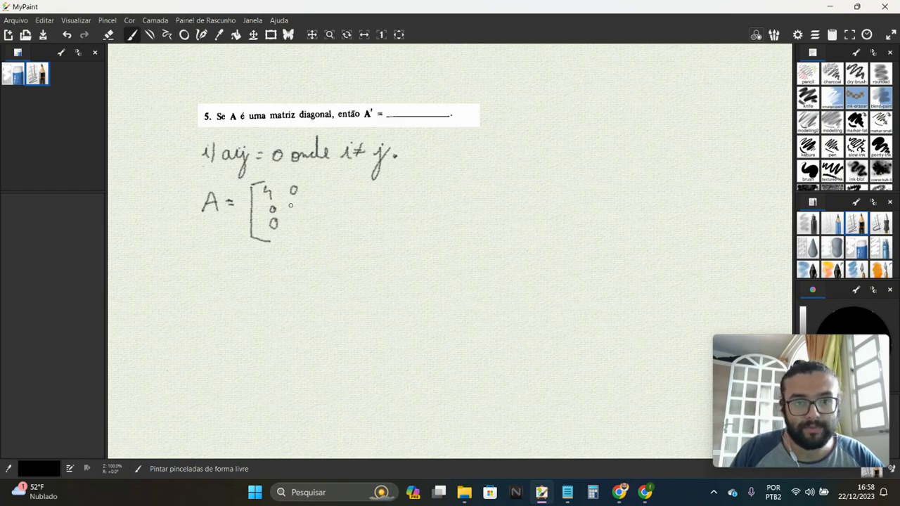
left_click_drag(295, 218, 295, 219)
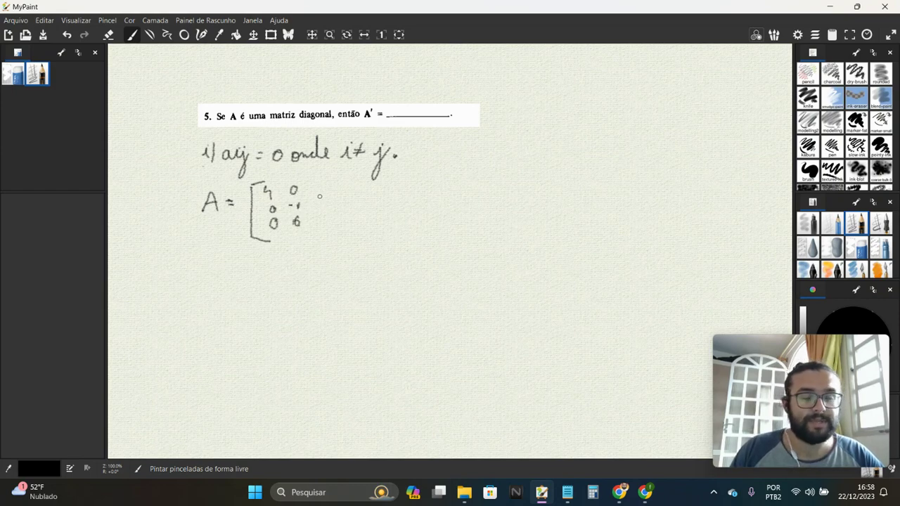
key("ctrl+z")
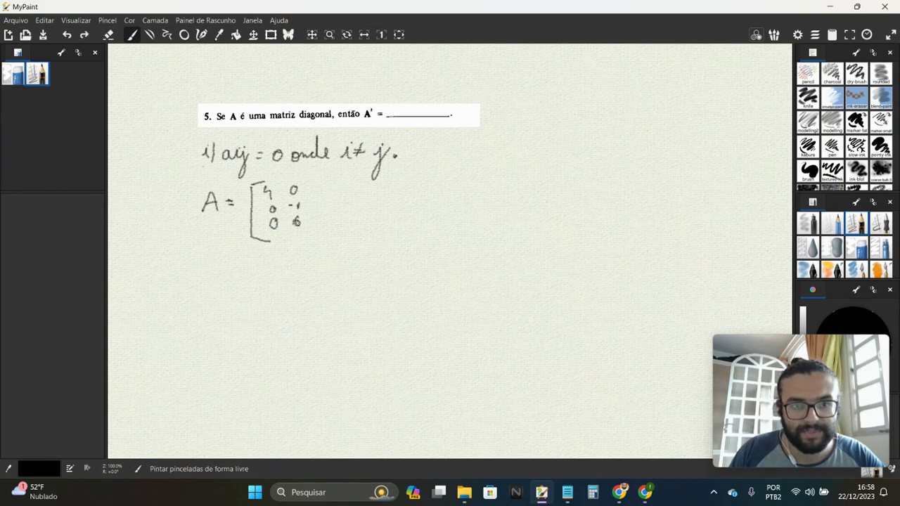
left_click_drag(296, 220, 294, 221)
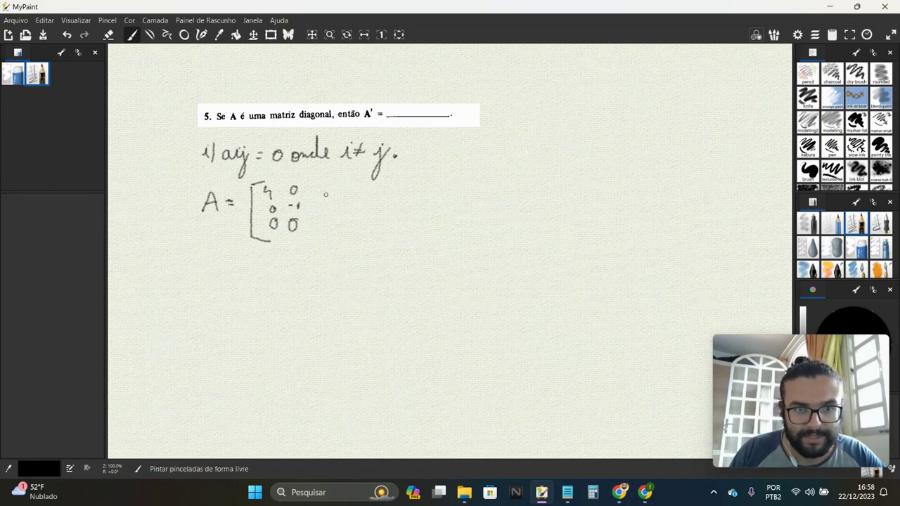
left_click_drag(321, 187, 333, 239)
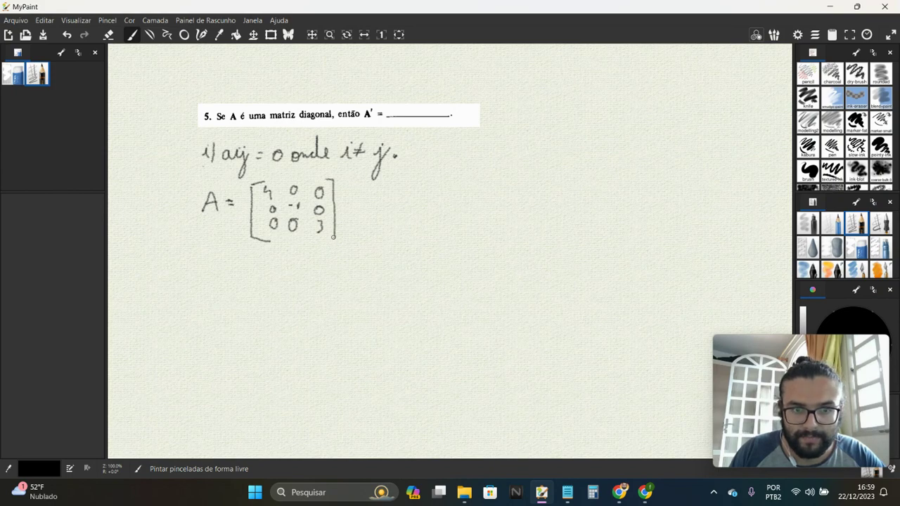
key("ctrl+z")
key("ctrl+z")
key("ctrl+z")
left_click_drag(320, 203, 317, 235)
left_click_drag(330, 202, 335, 238)
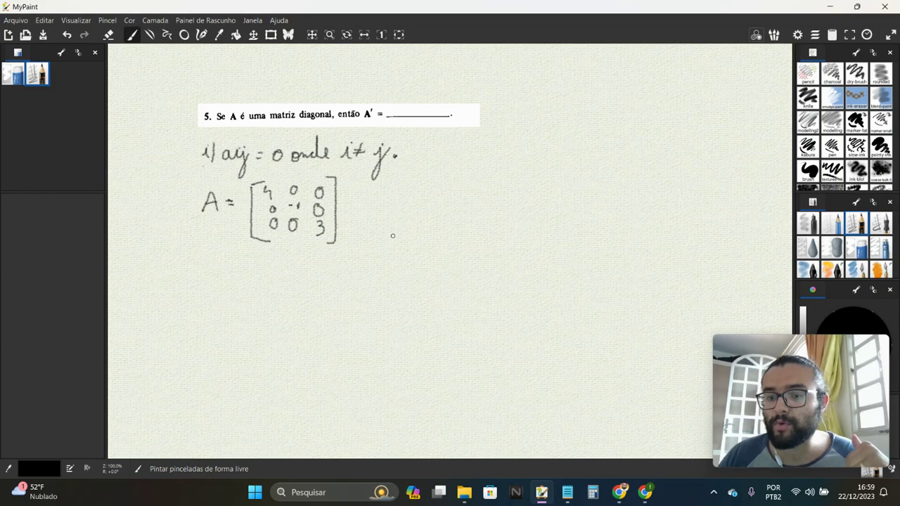
Draw a right-pointing arrow beside matrix A
right_click(355, 205)
left_click(339, 191)
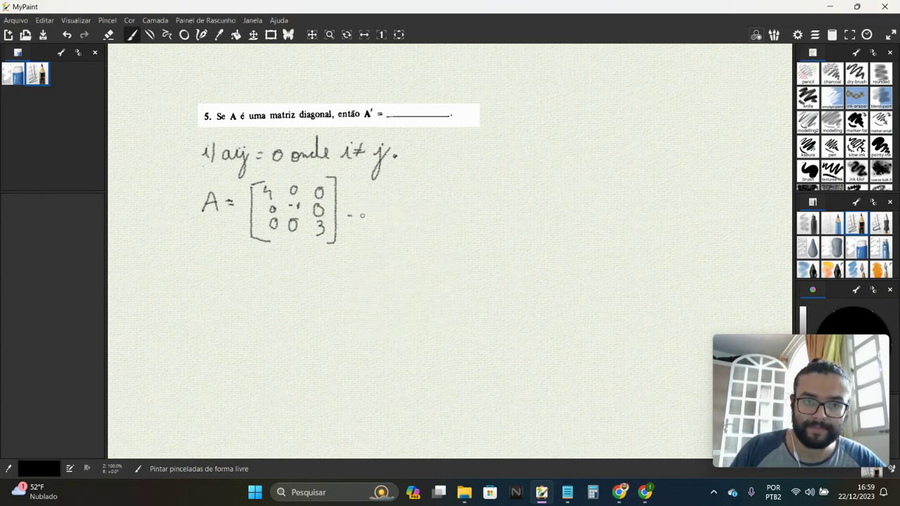
left_click_drag(352, 216, 367, 216)
left_click_drag(368, 208, 368, 225)
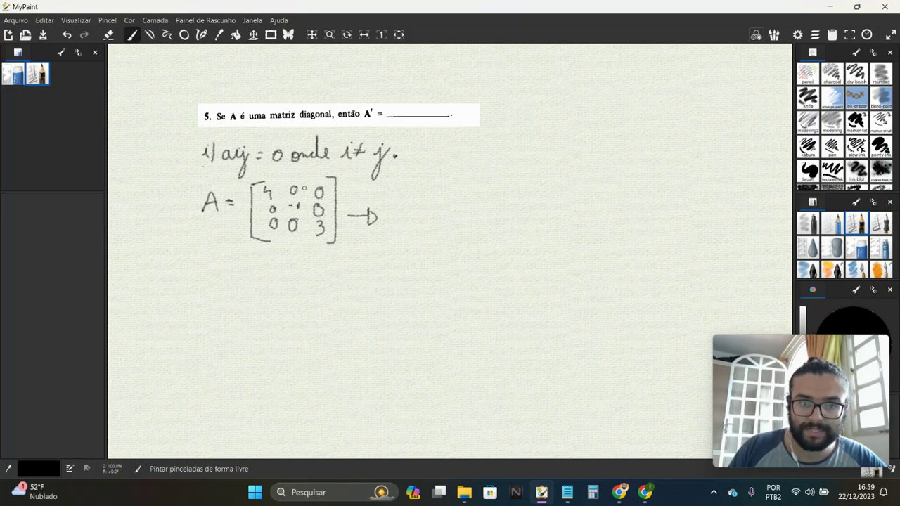
Draw the identical bracketed transpose of A and close it with a '//' mark
mouse_move(399, 179)
left_mouse_down()
mouse_move(394, 243)
mouse_move(413, 244)
mouse_move(409, 176)
mouse_move(412, 221)
left_mouse_up()
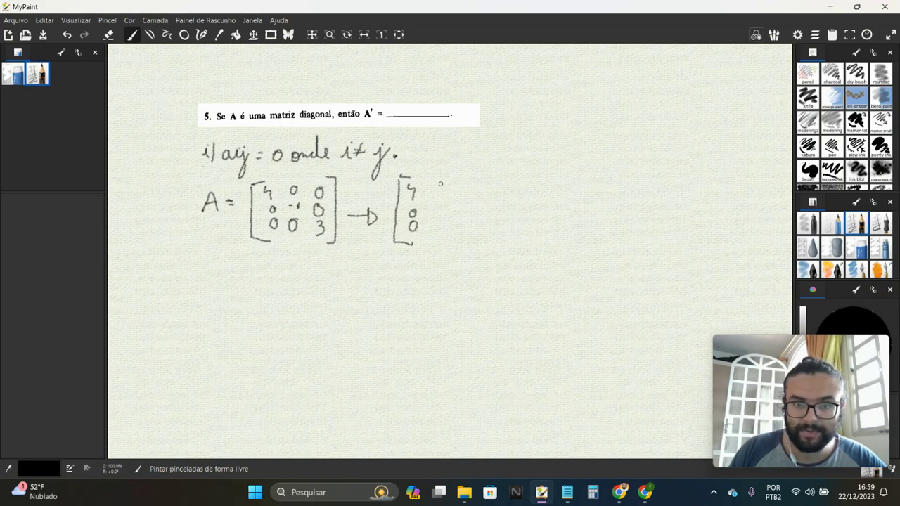
left_click_drag(437, 183, 435, 224)
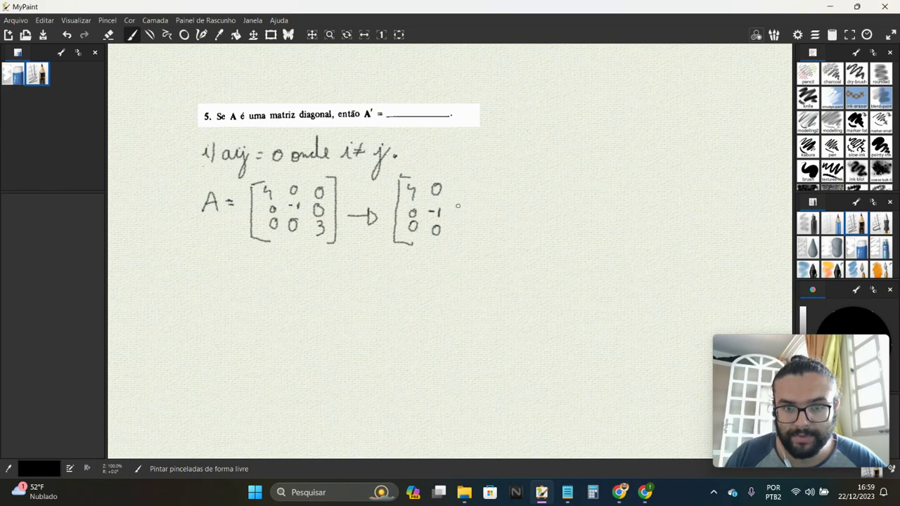
left_click_drag(465, 183, 457, 237)
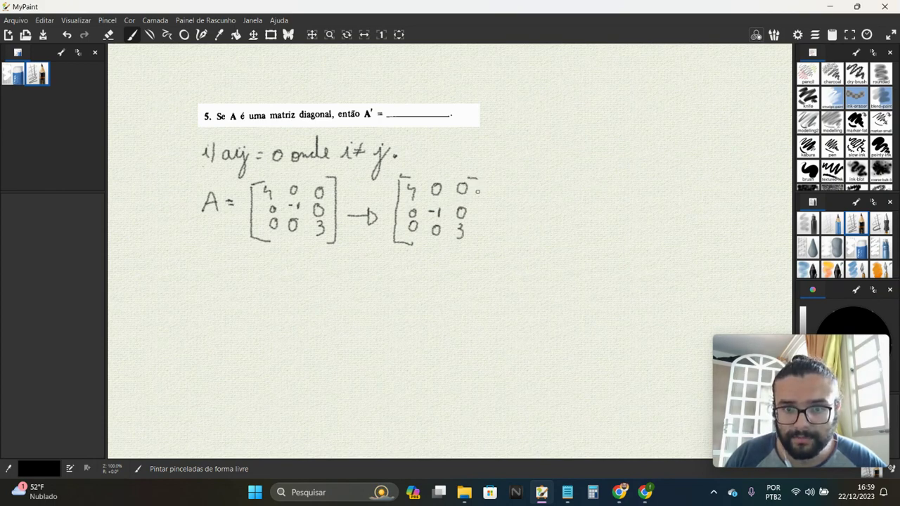
left_click_drag(477, 191, 479, 259)
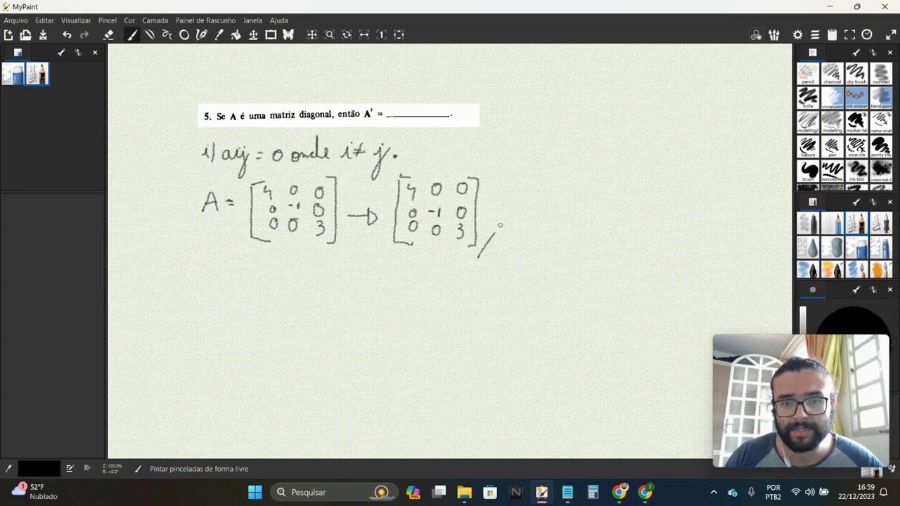
left_click_drag(502, 226, 482, 267)
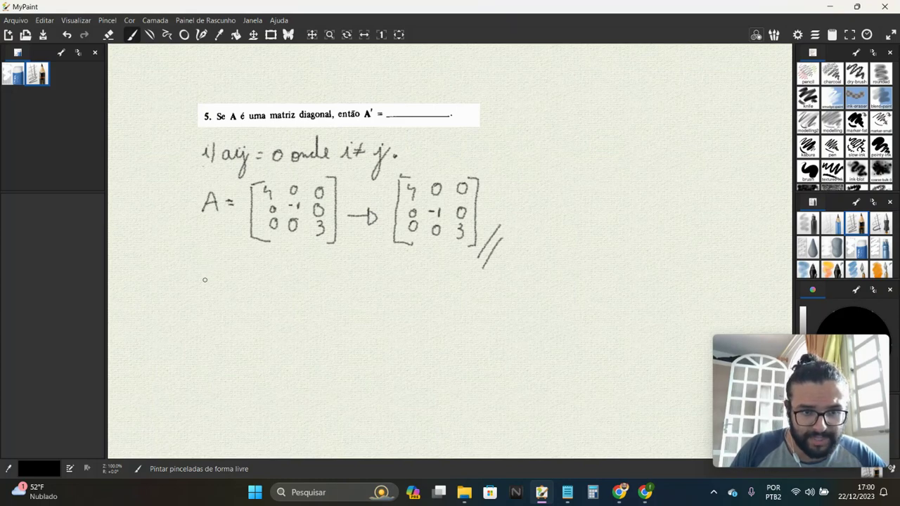
Write 'Simétrica' under the matrices and in the A' = blank, then return to the browser
mouse_move(215, 261)
left_mouse_down()
mouse_move(206, 280)
mouse_move(239, 280)
mouse_move(267, 251)
mouse_move(280, 278)
mouse_move(303, 275)
left_mouse_up()
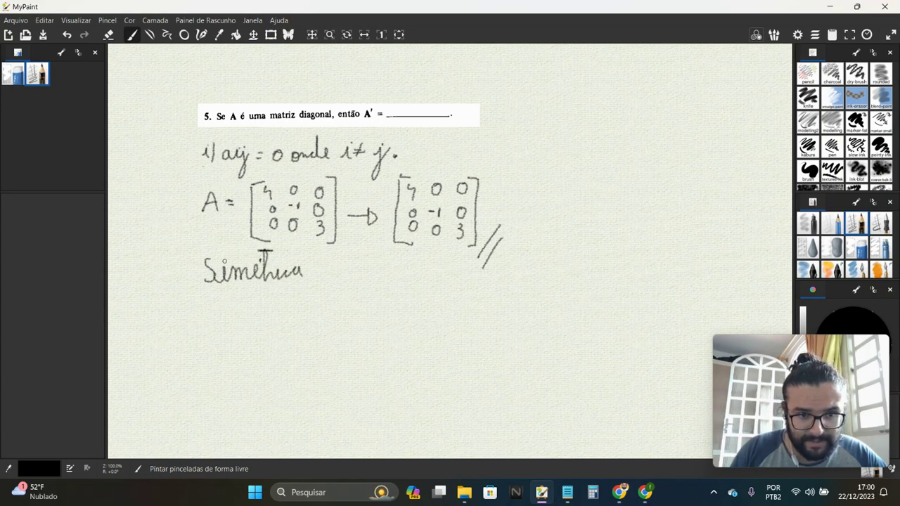
left_click_drag(278, 258, 279, 269)
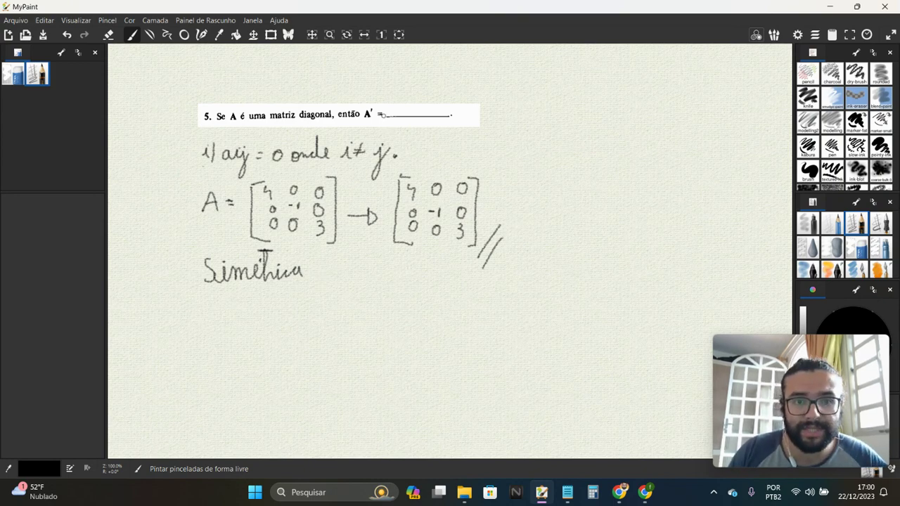
mouse_move(392, 108)
left_mouse_down()
mouse_move(385, 118)
mouse_move(423, 106)
left_mouse_up()
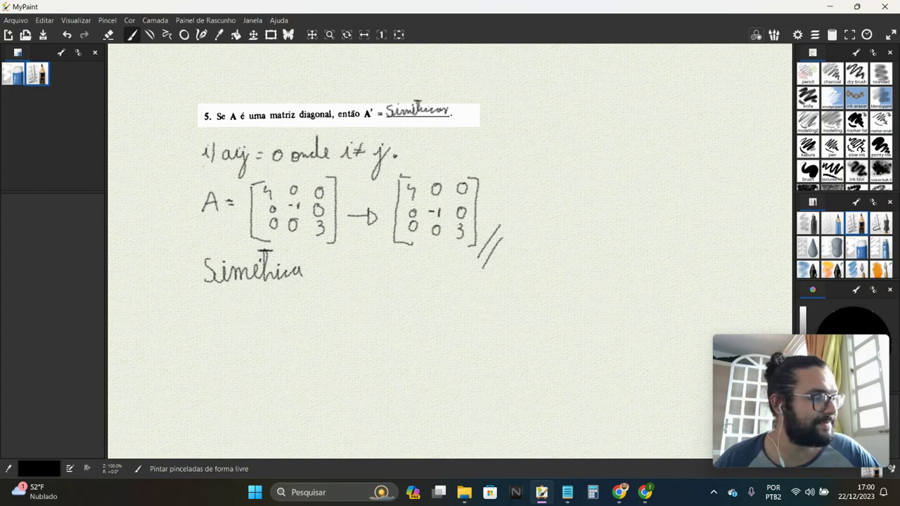
key("alt+Tab")
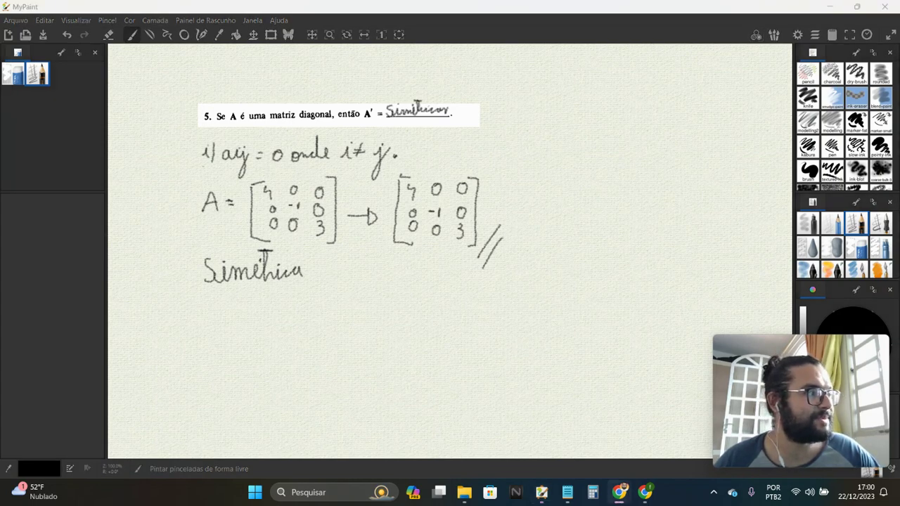